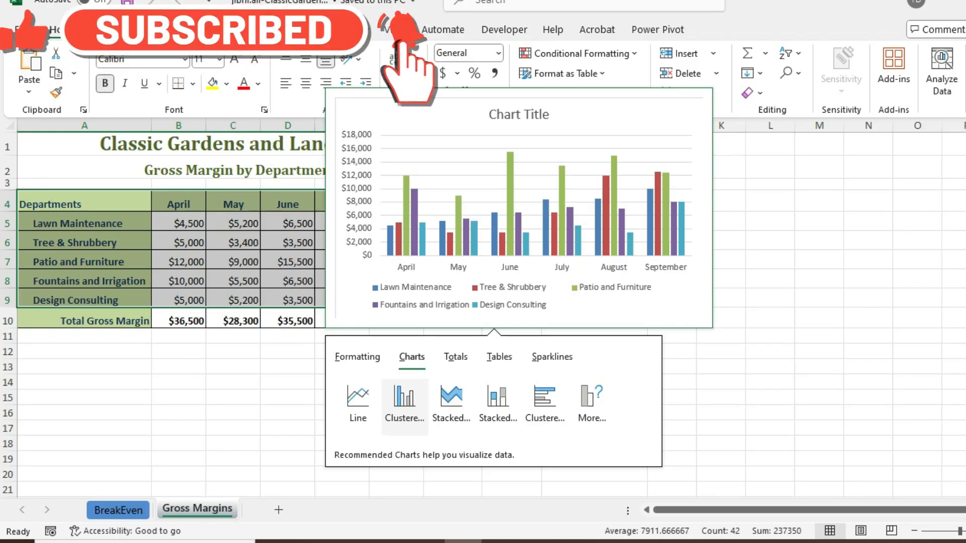
# Step: Insert a clustered column chart from cells A4:G9 and shift its plotted department data down one row to rows 6 through 10
pyautogui.click(405, 405)
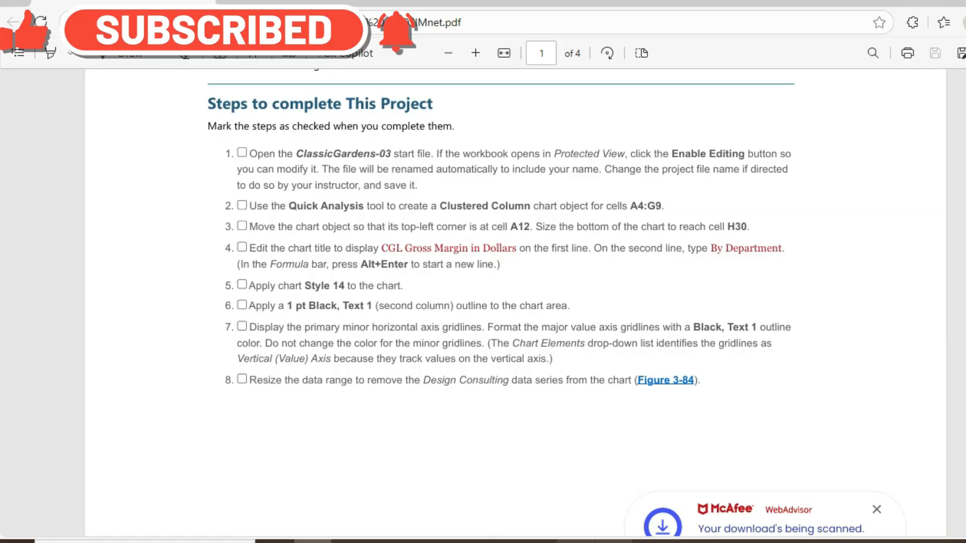
pyautogui.hotkey('alt', 'Tab')
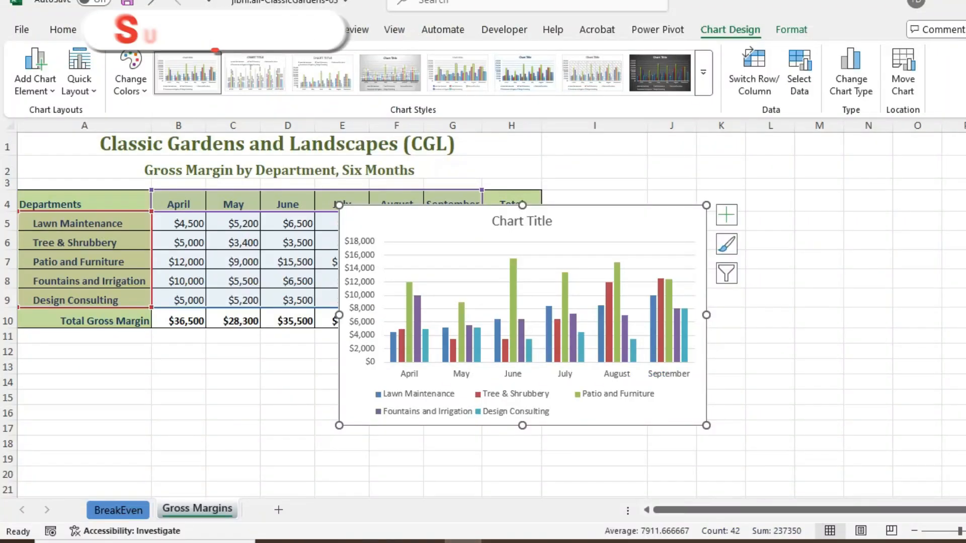
pyautogui.moveTo(233, 307); pyautogui.dragTo(232, 329)
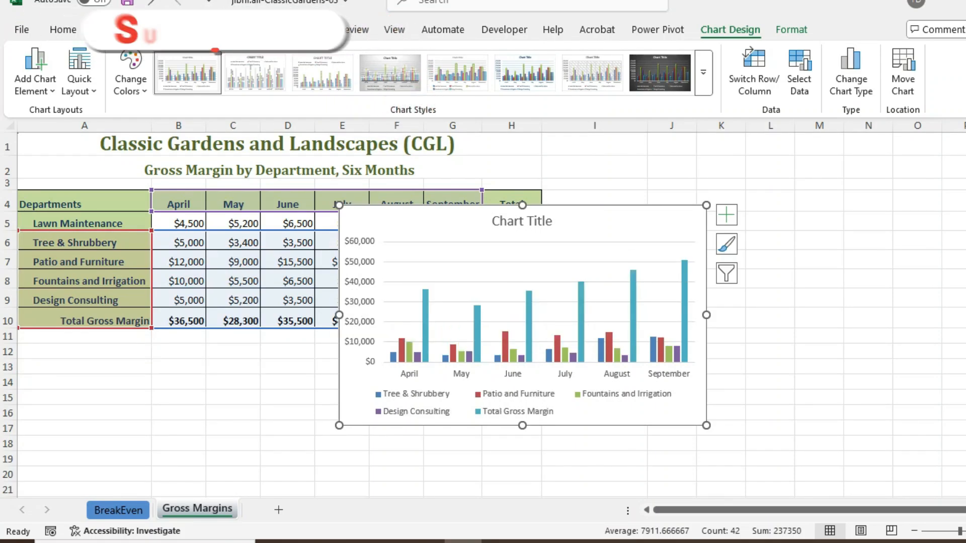
# Step: Move the chart so its top-left corner is at cell A12 and resize it to reach cell H30
pyautogui.moveTo(452, 221); pyautogui.dragTo(135, 364)
pyautogui.scroll(-3, 135, 365)
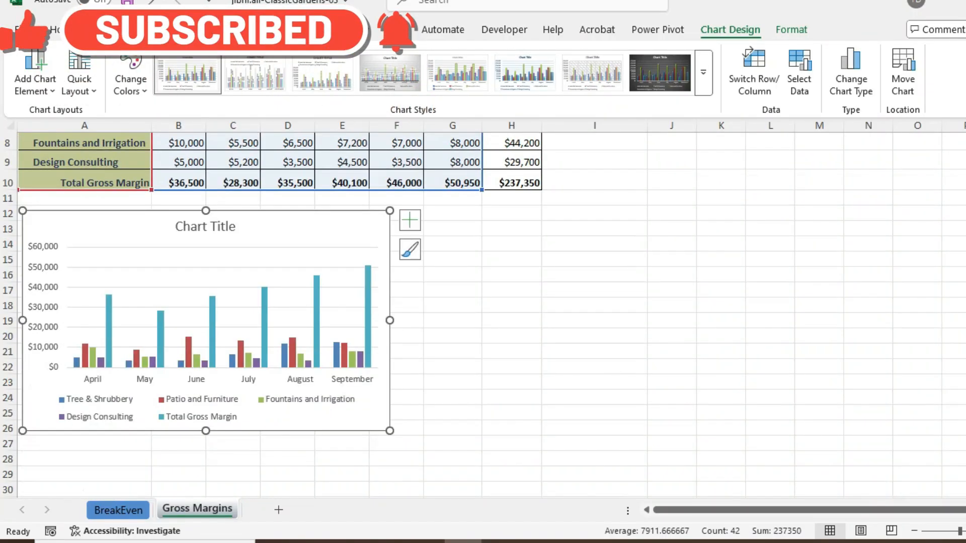
pyautogui.moveTo(390, 430); pyautogui.dragTo(537, 489)
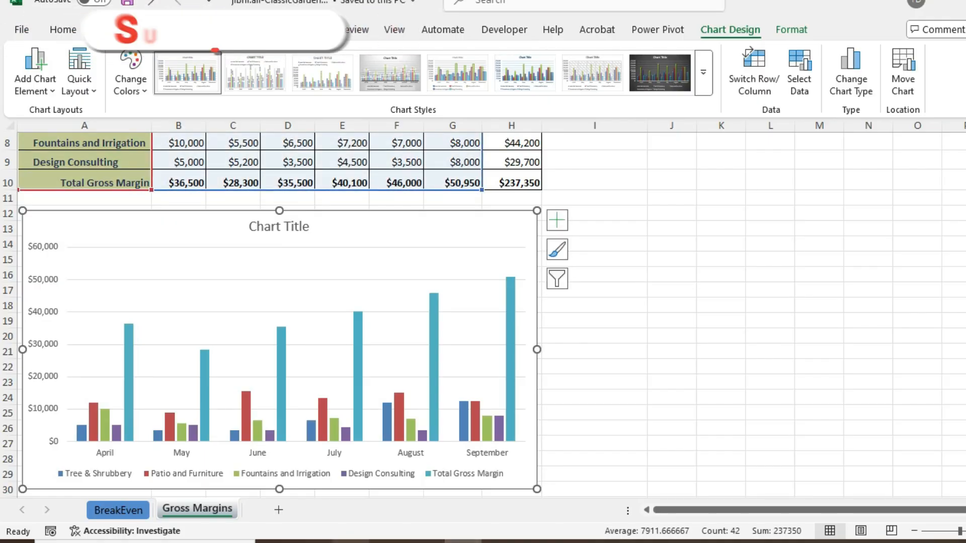
# Step: Copy "CGL Gross Margin in Dollars" from the project instructions PDF and paste it over the chart title as text only
pyautogui.click(347, 541)
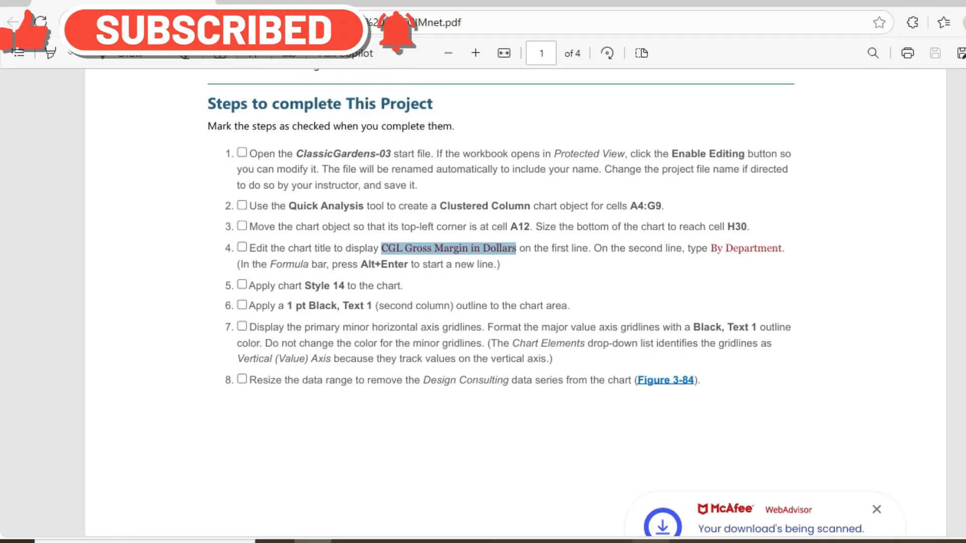
pyautogui.click(463, 541)
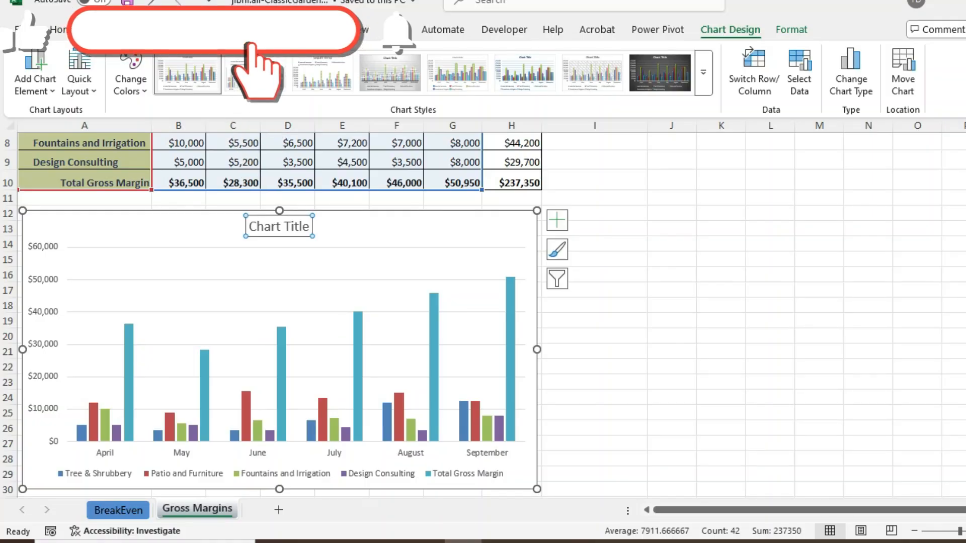
pyautogui.doubleClick(286, 226)
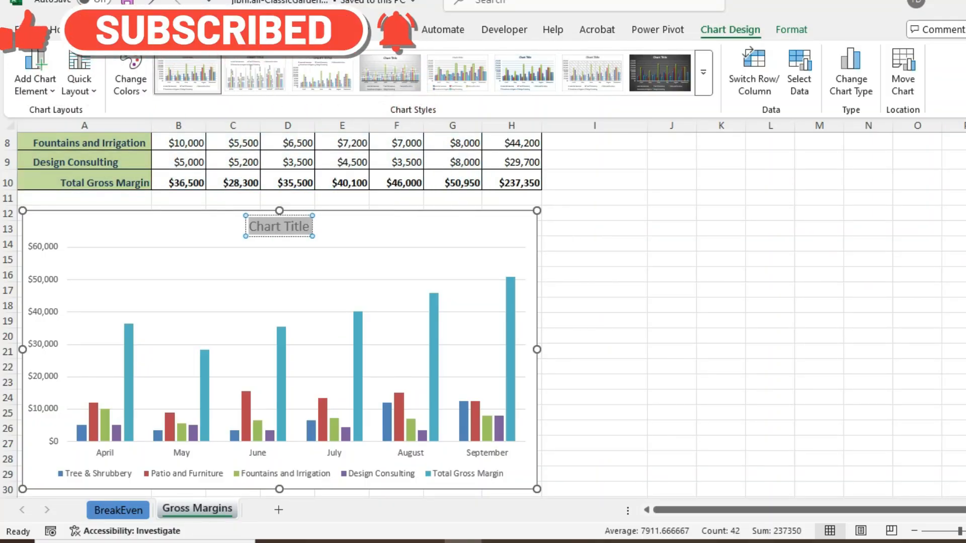
pyautogui.write('CGL Gross Margin in Dollars')
pyautogui.press('ctrl')
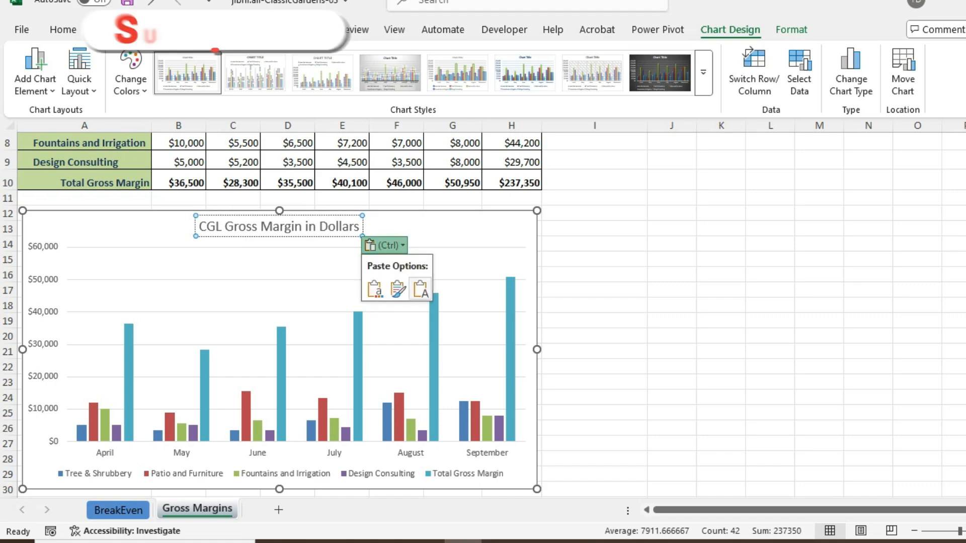
pyautogui.click(421, 291)
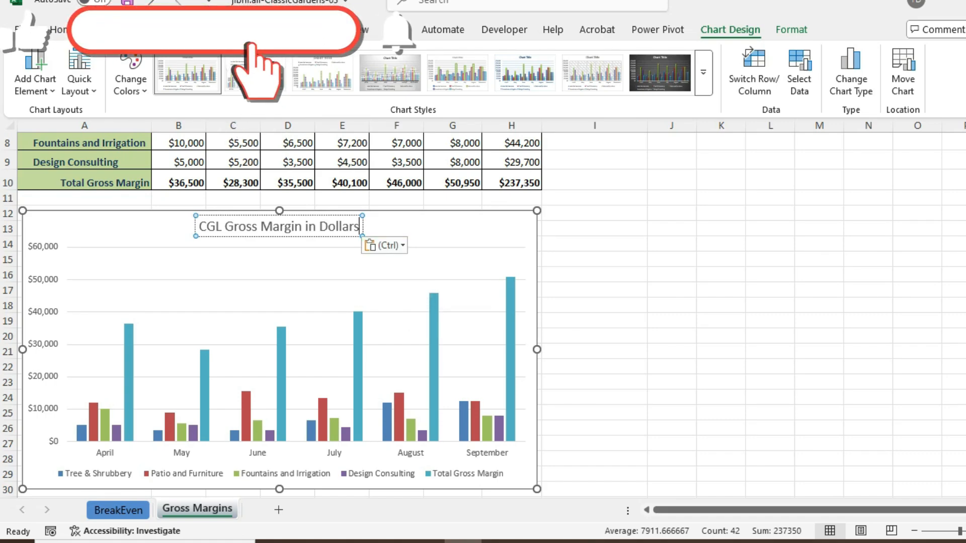
# Step: Add "By Department" from the instructions PDF as the second line of the chart title and save the workbook
pyautogui.press('Return')
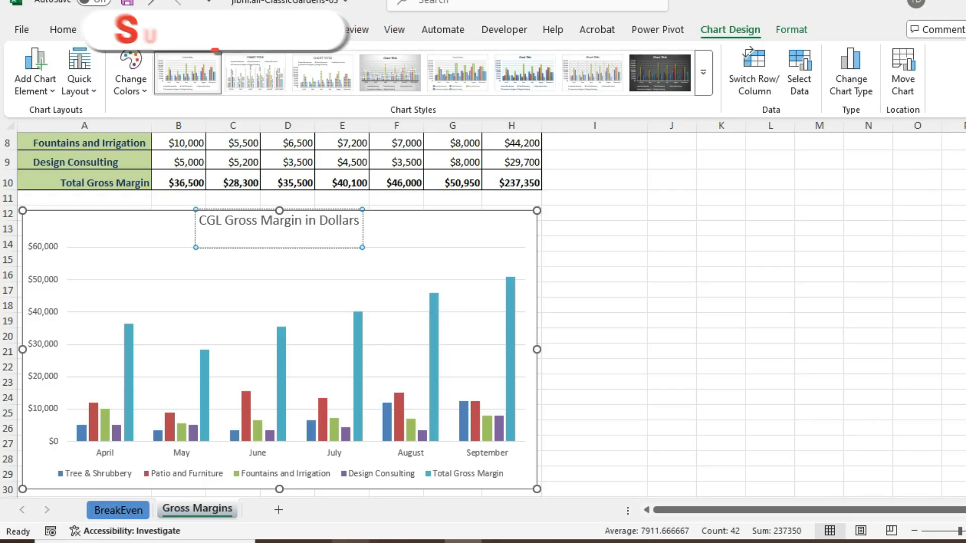
pyautogui.hotkey('alt', 'Tab')
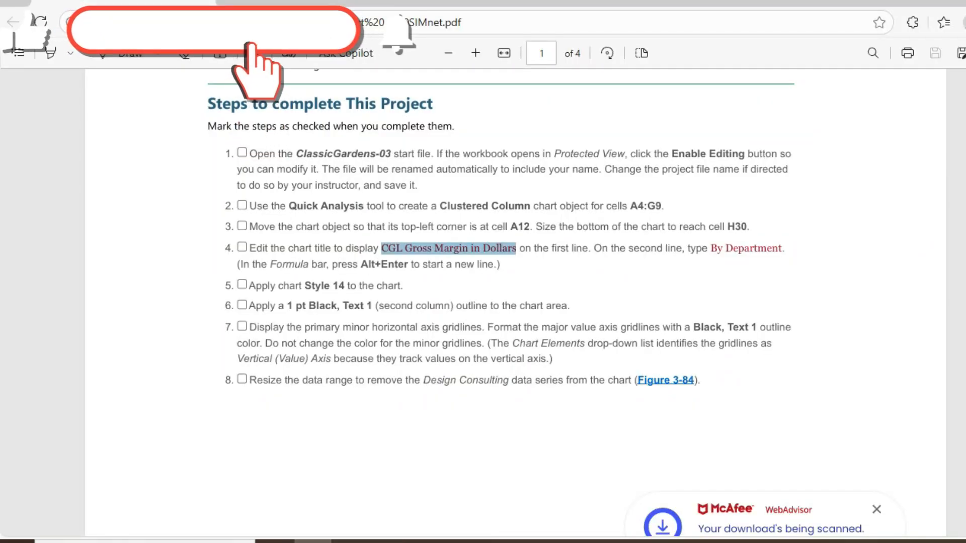
pyautogui.moveTo(710, 248); pyautogui.dragTo(778, 248)
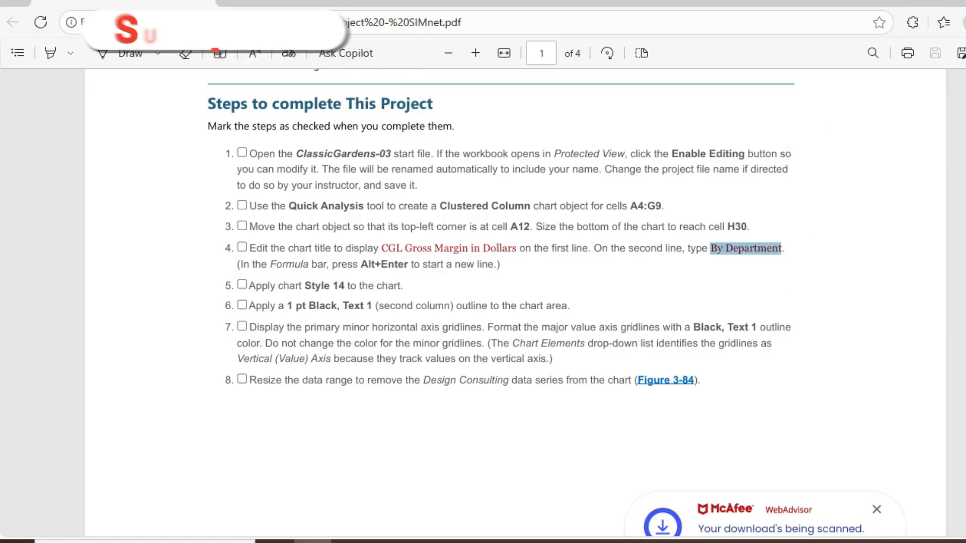
pyautogui.click(779, 250)
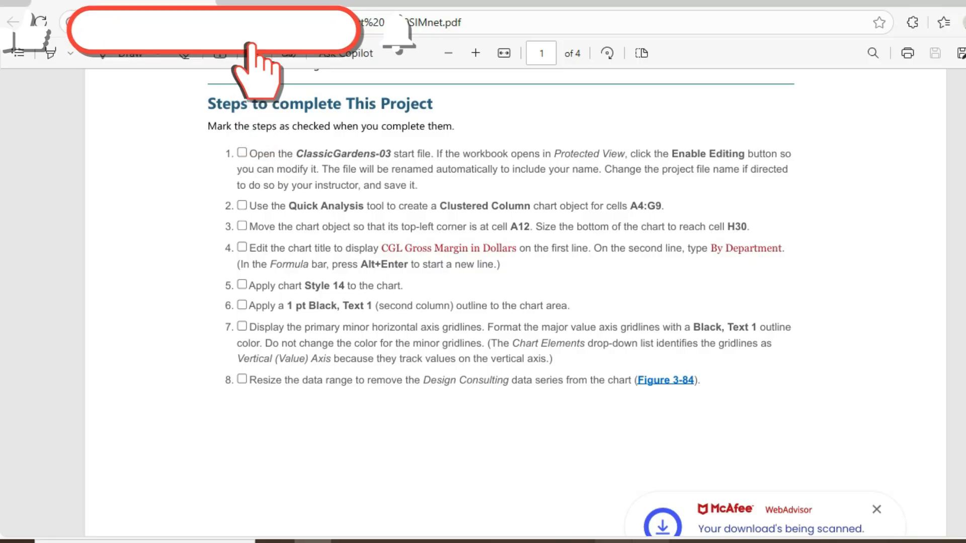
pyautogui.click(463, 541)
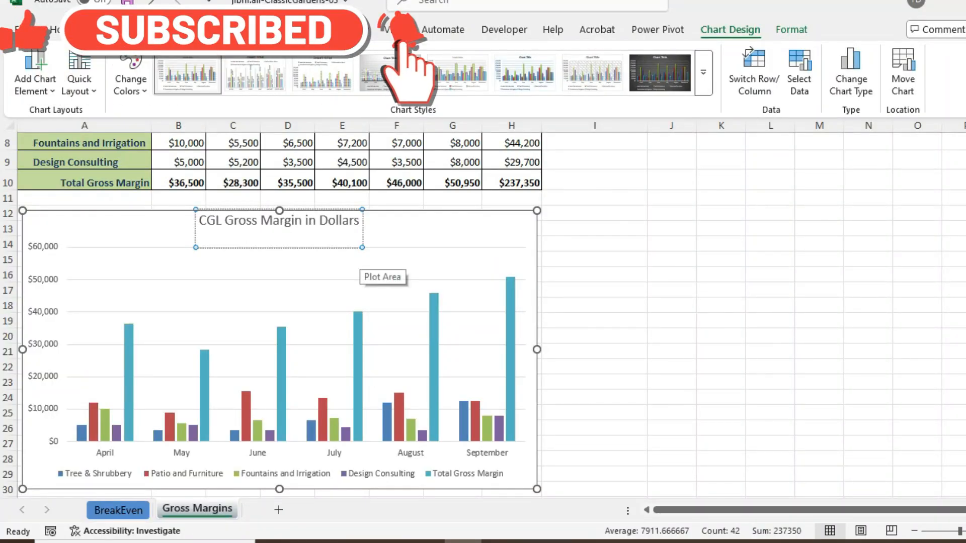
pyautogui.write('By Department')
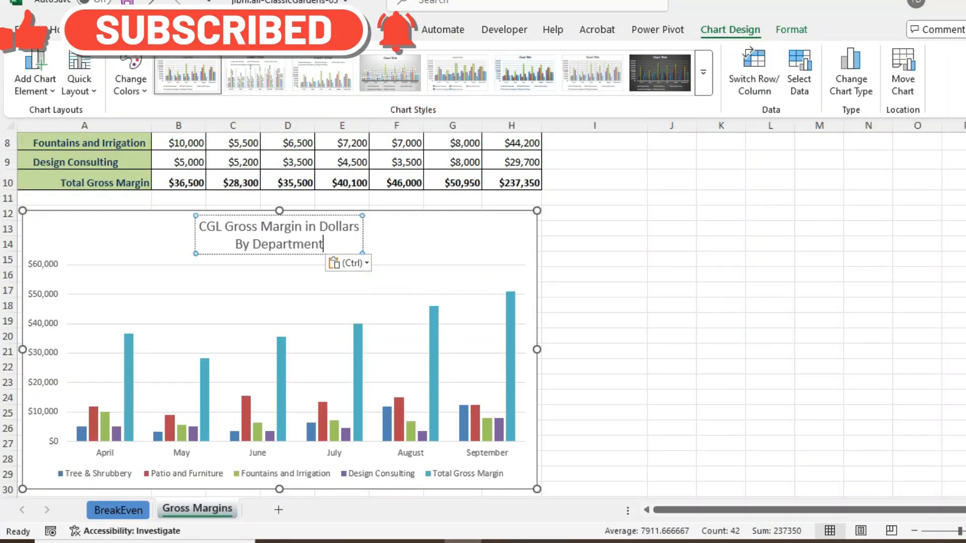
pyautogui.press('ctrl')
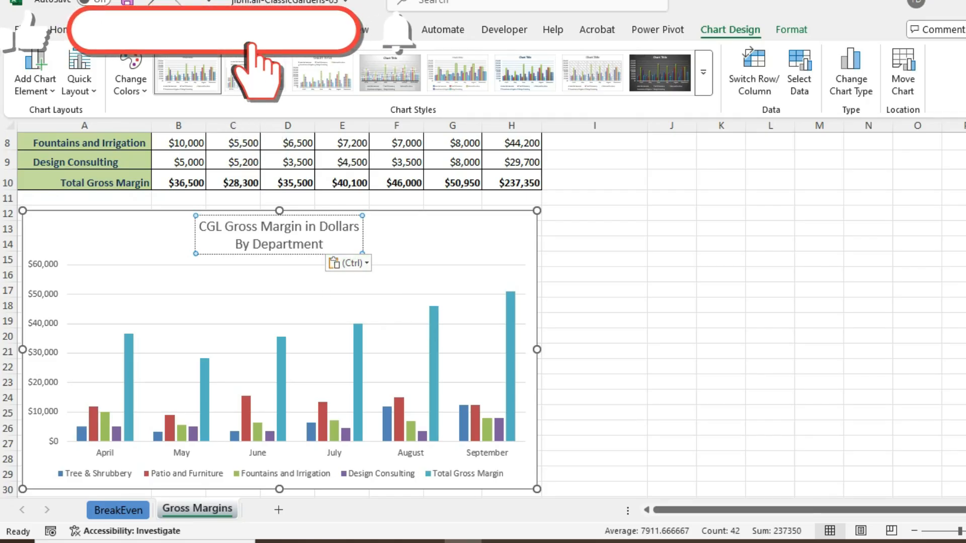
pyautogui.moveTo(312, 541)
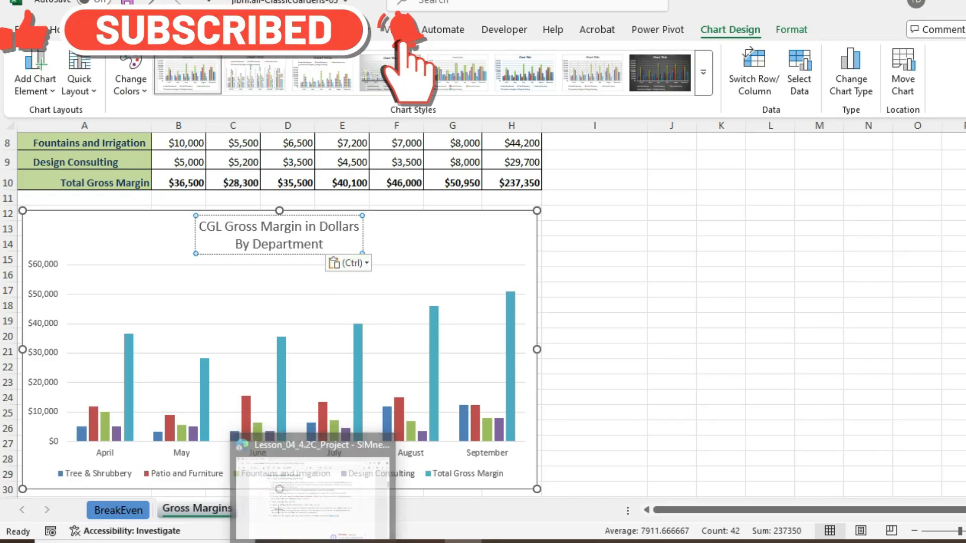
pyautogui.click(672, 244)
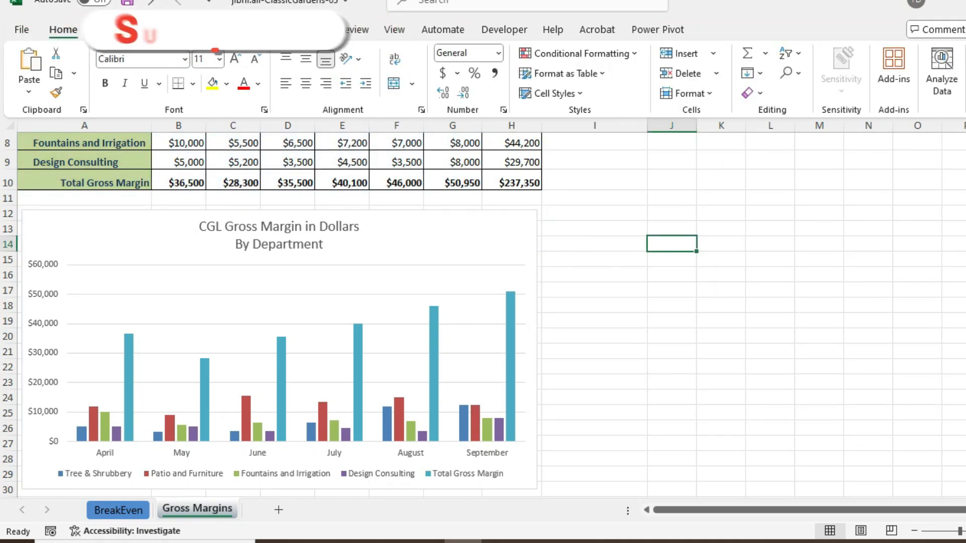
pyautogui.click(442, 234)
pyautogui.hotkey('ctrl', 's')
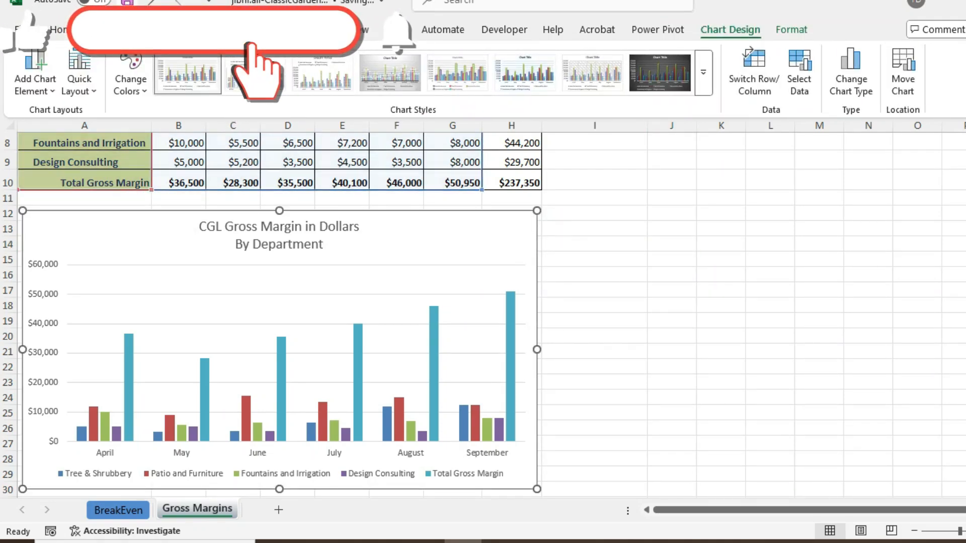
# Step: Apply chart Style 14 to the gross margin chart
pyautogui.hotkey('alt', 'Tab')
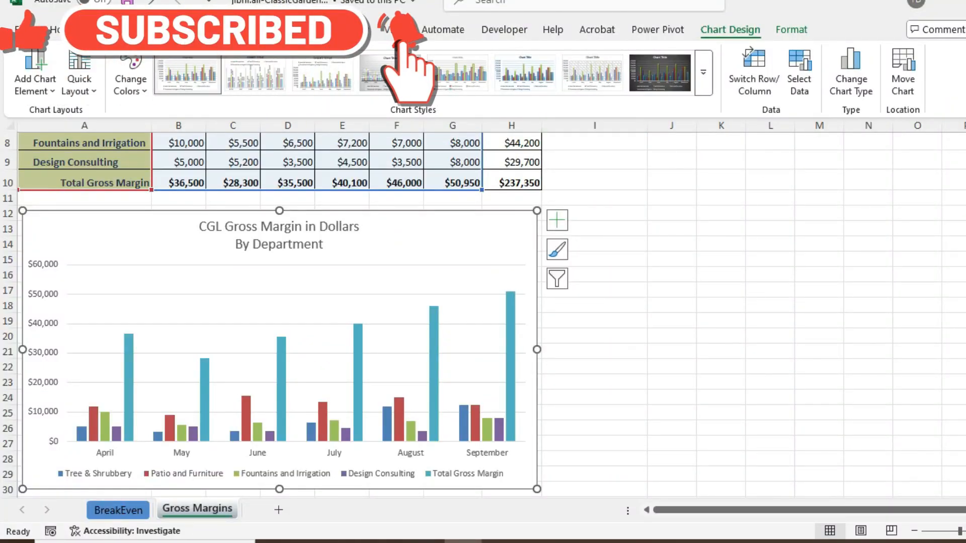
pyautogui.click(703, 72)
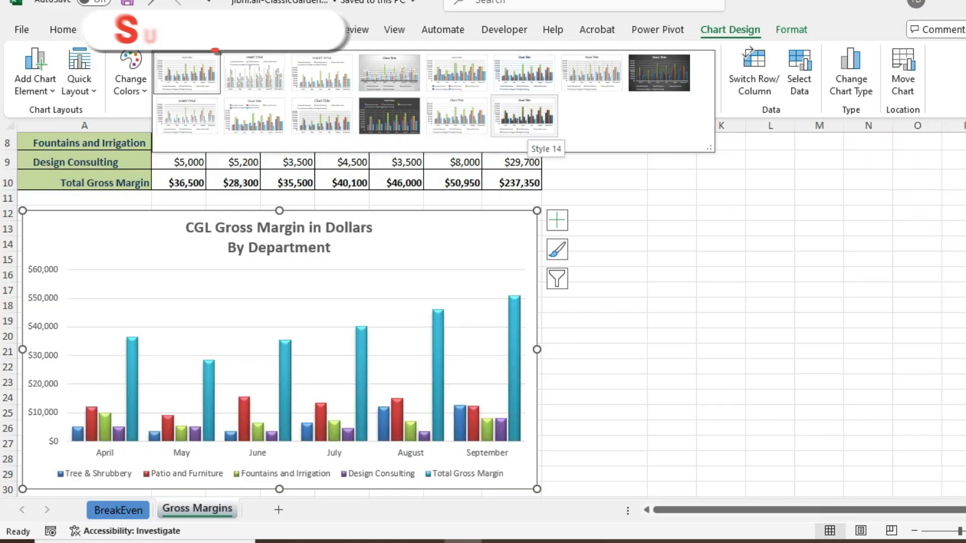
pyautogui.click(524, 116)
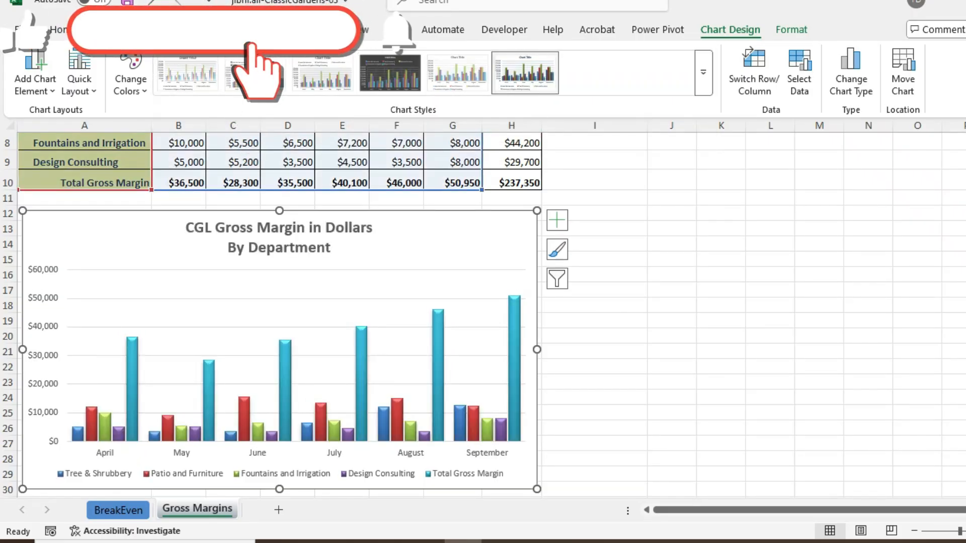
pyautogui.click(703, 73)
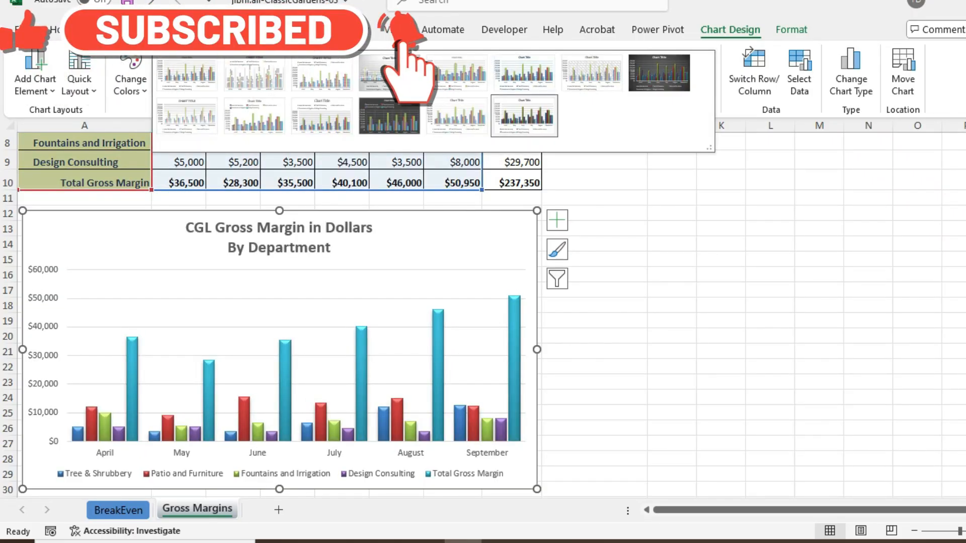
pyautogui.press('Escape')
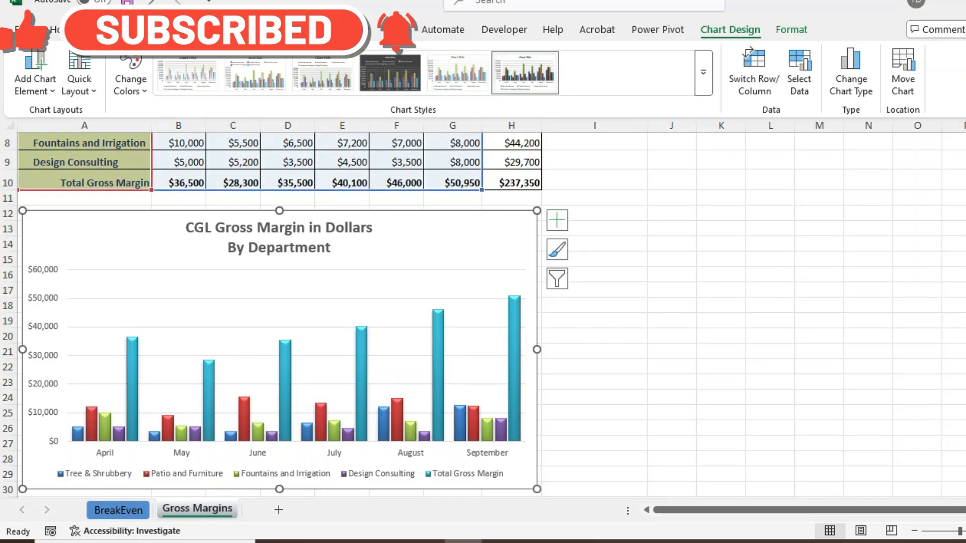
# Step: Give the chart area a 1 pt outline in Black, Text 1
pyautogui.hotkey('alt', 'Tab')
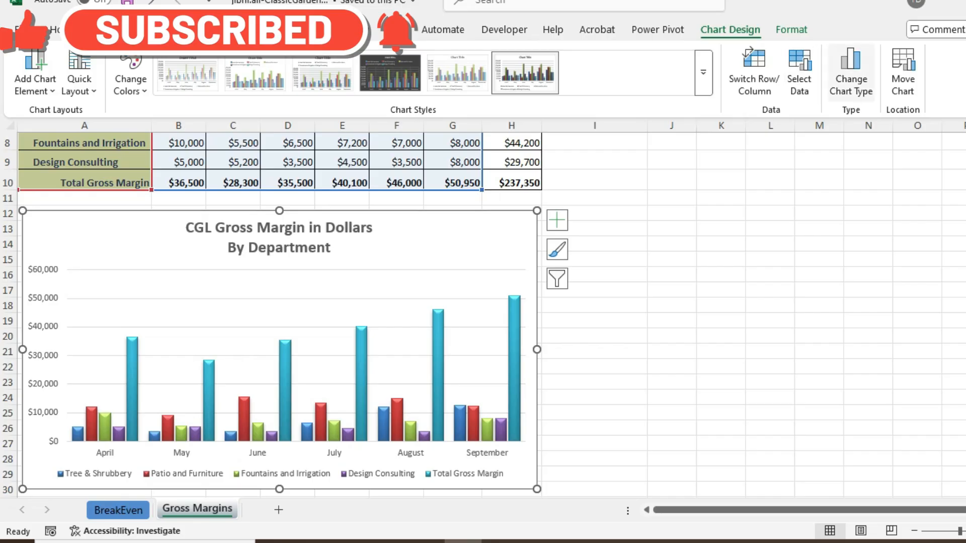
pyautogui.click(791, 30)
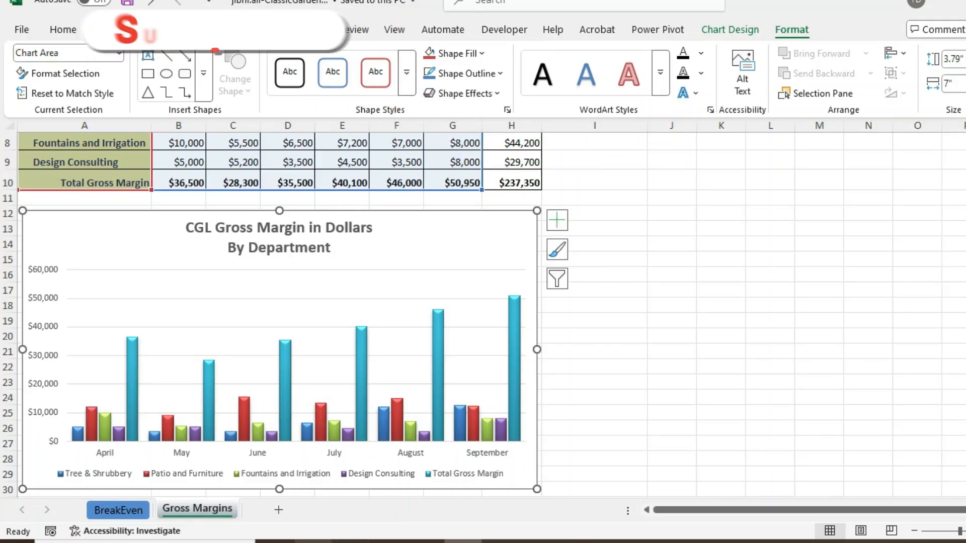
pyautogui.hotkey('alt', 'Tab')
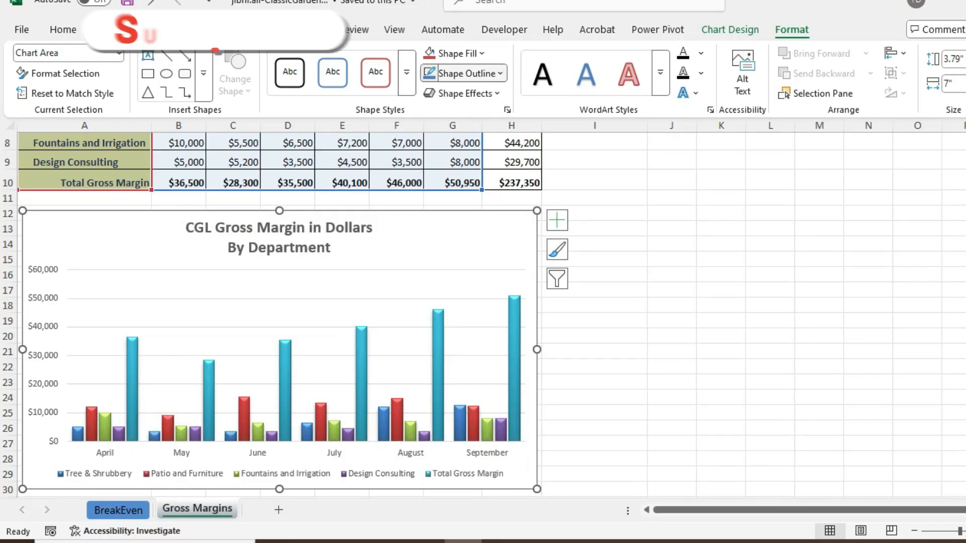
pyautogui.click(463, 74)
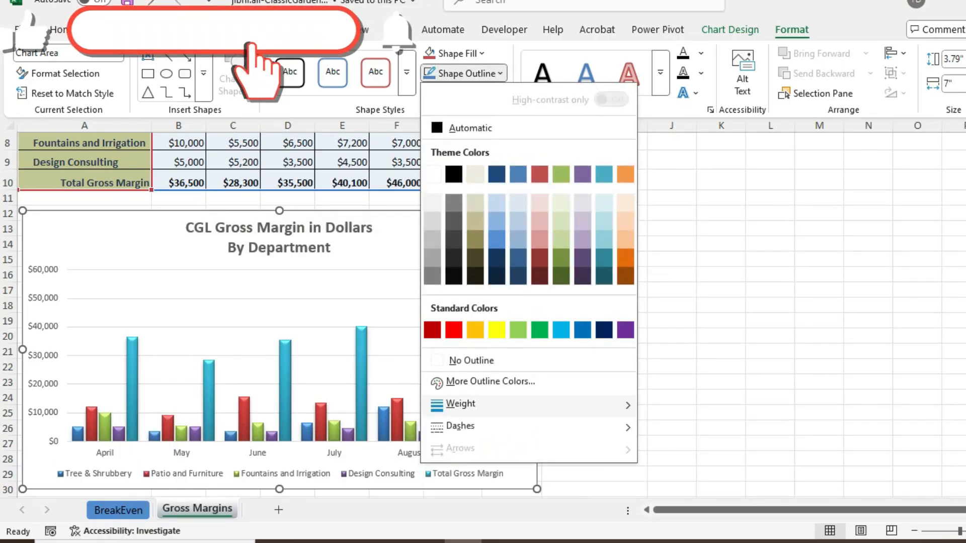
pyautogui.moveTo(461, 404)
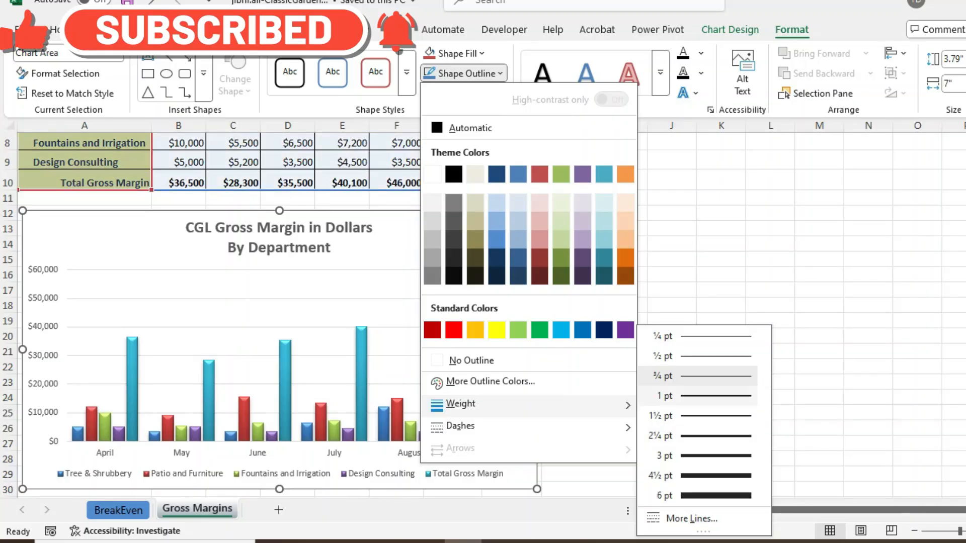
pyautogui.click(699, 396)
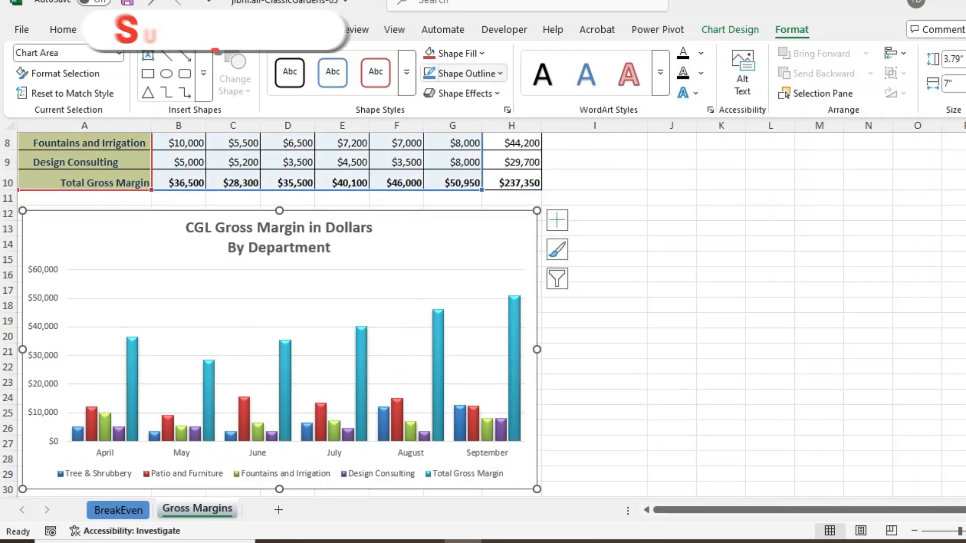
pyautogui.click(463, 74)
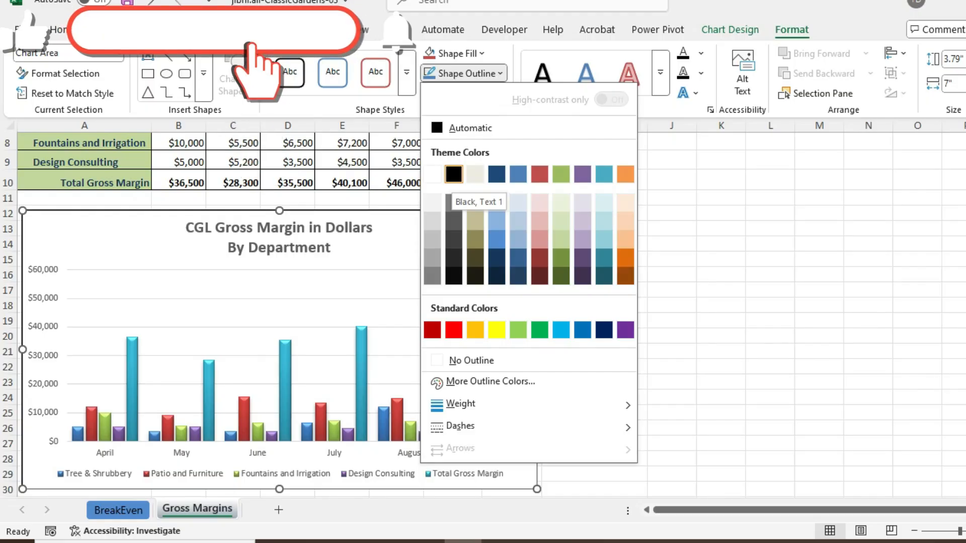
pyautogui.click(454, 174)
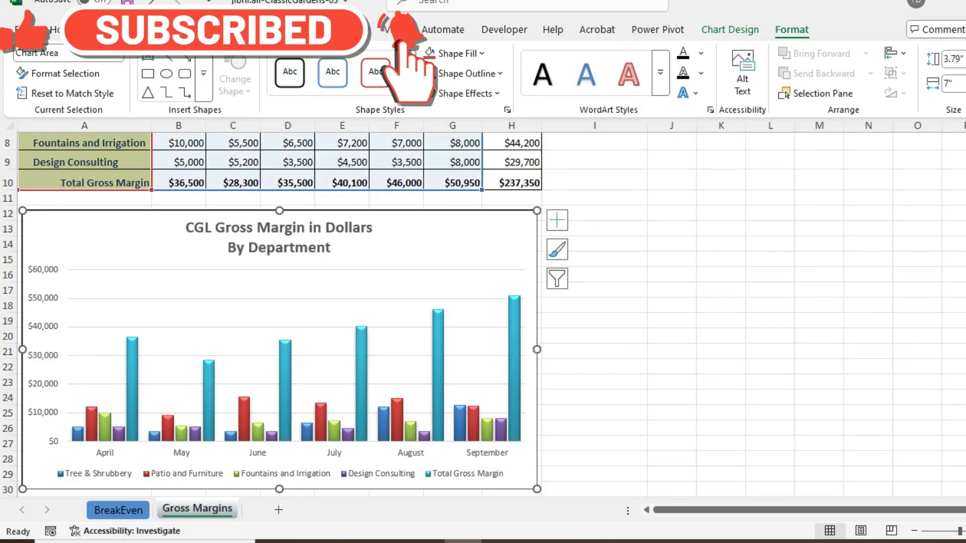
pyautogui.click(594, 367)
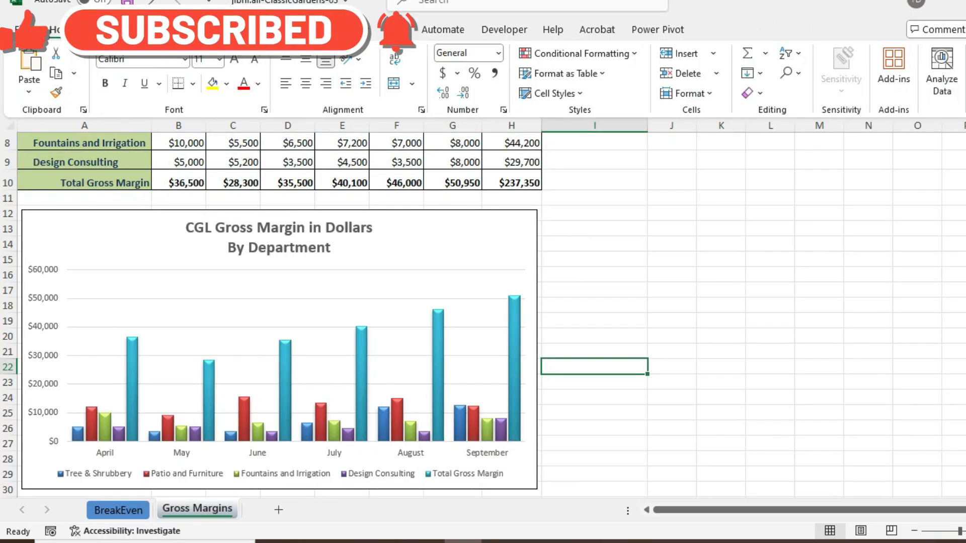
pyautogui.click(532, 283)
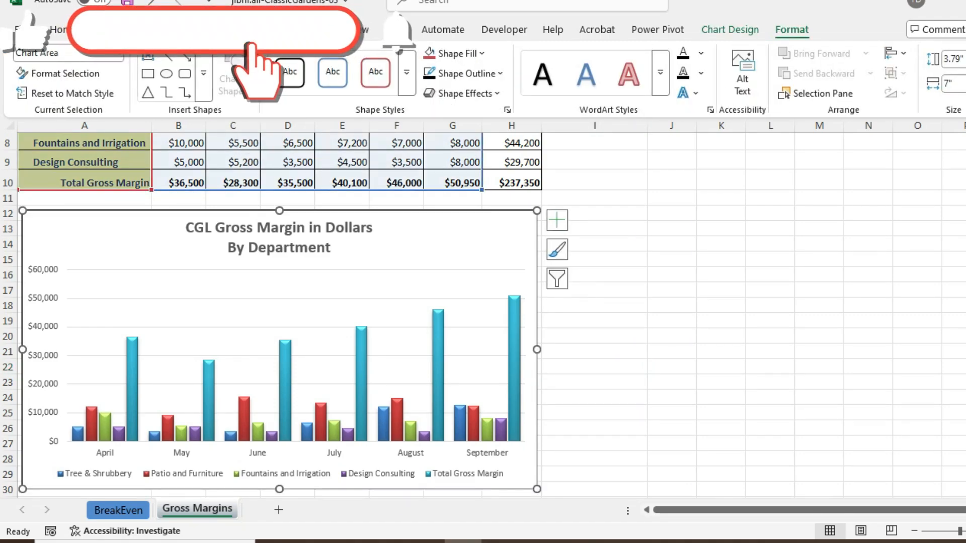
# Step: Save the workbook and consult the project instructions PDF for the gridline requirements
pyautogui.hotkey('ctrl', 's')
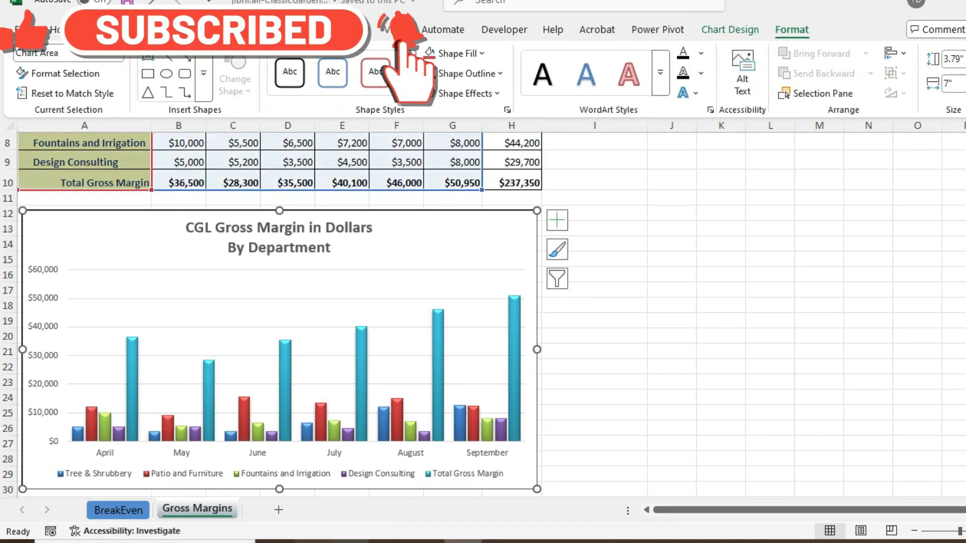
pyautogui.click(312, 541)
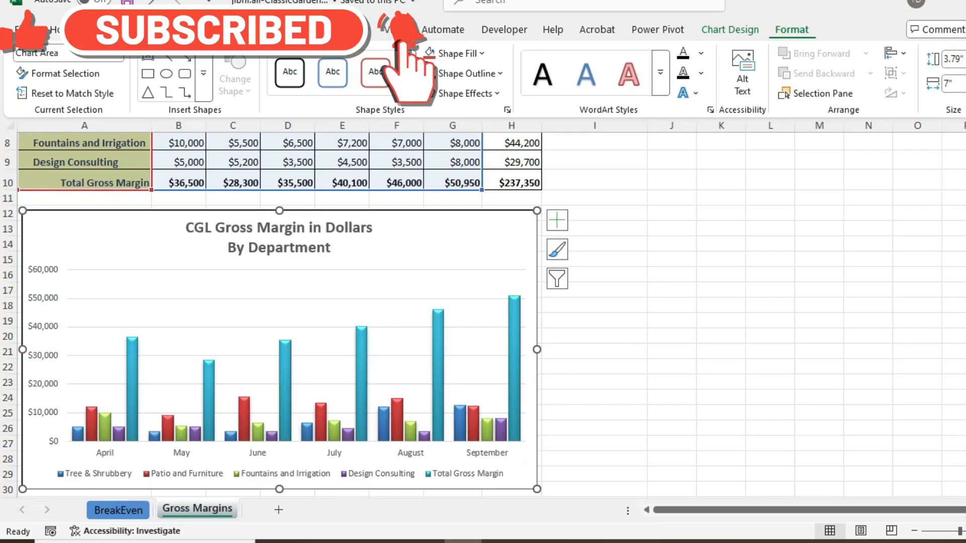
# Step: Add primary minor horizontal gridlines to the gross margin chart and compare with the instructions PDF
pyautogui.click(730, 30)
pyautogui.click(35, 76)
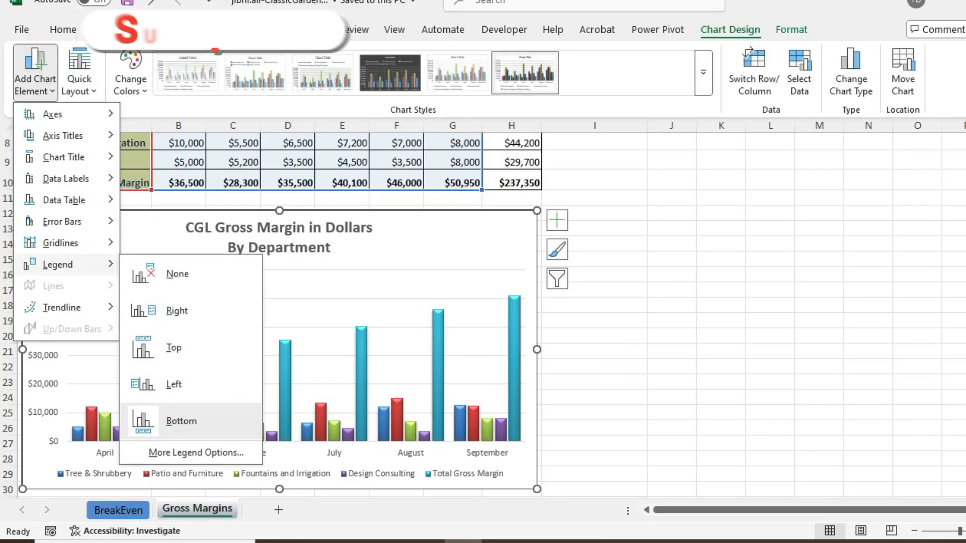
pyautogui.moveTo(61, 243)
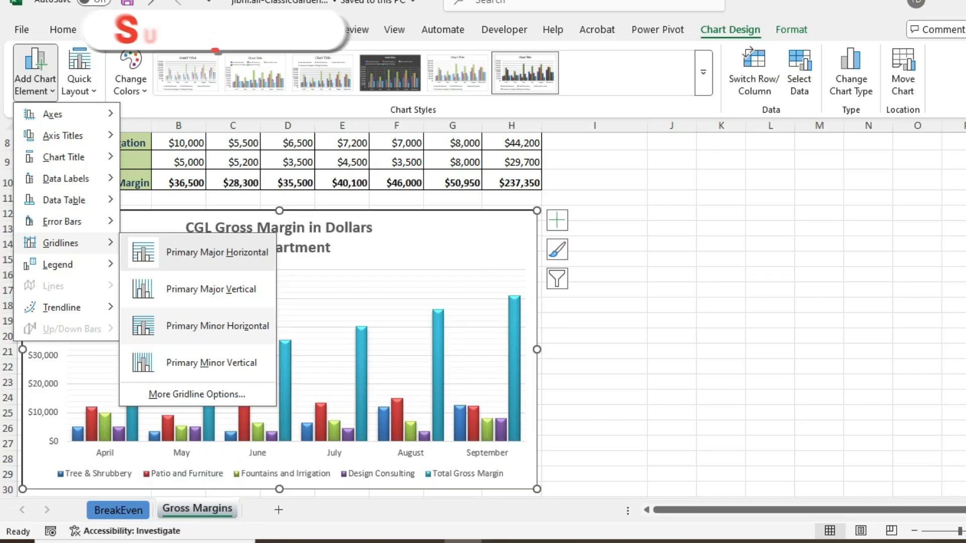
pyautogui.click(212, 327)
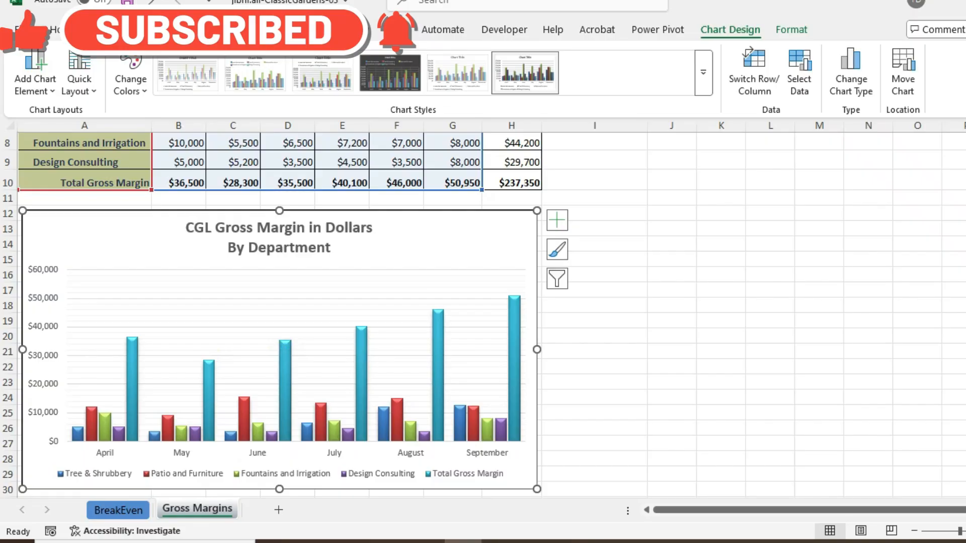
pyautogui.hotkey('alt', 'Tab')
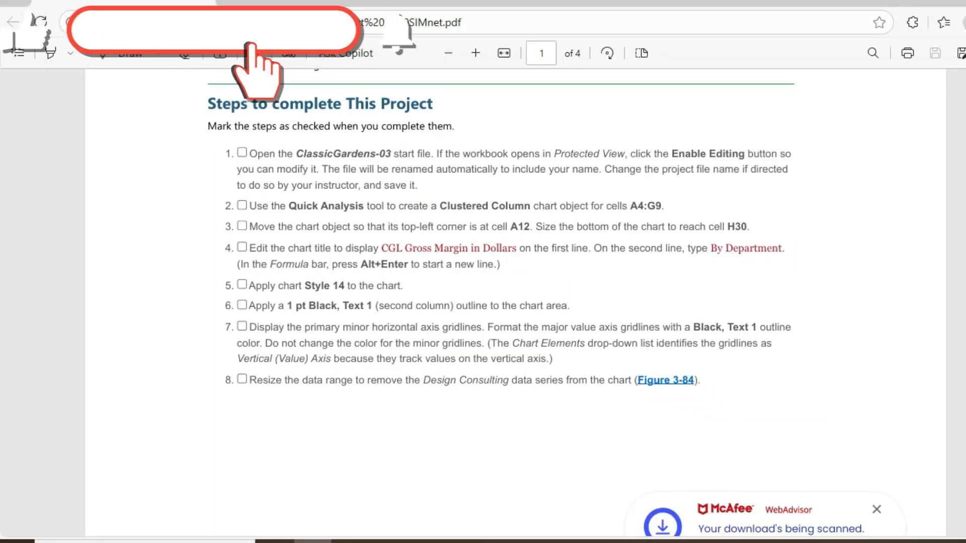
pyautogui.moveTo(312, 541)
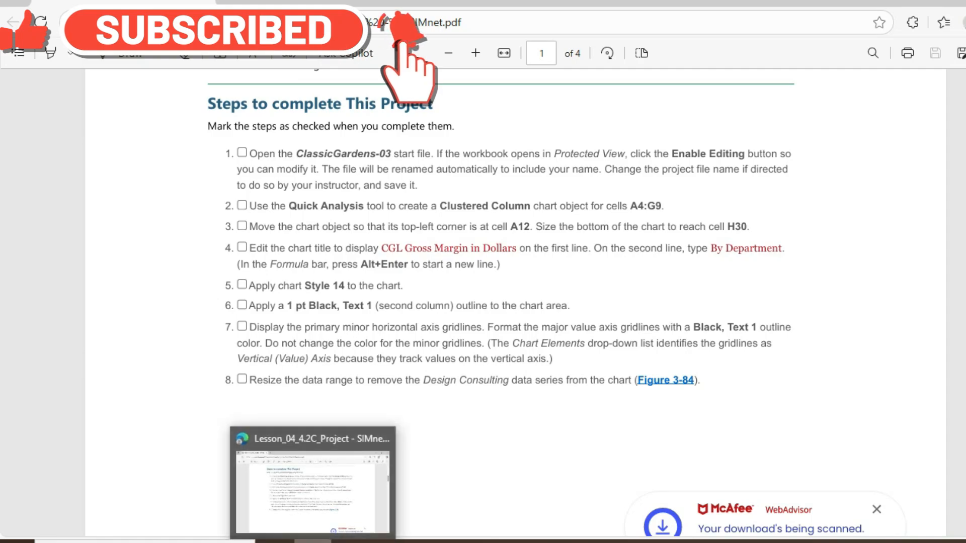
pyautogui.click(463, 542)
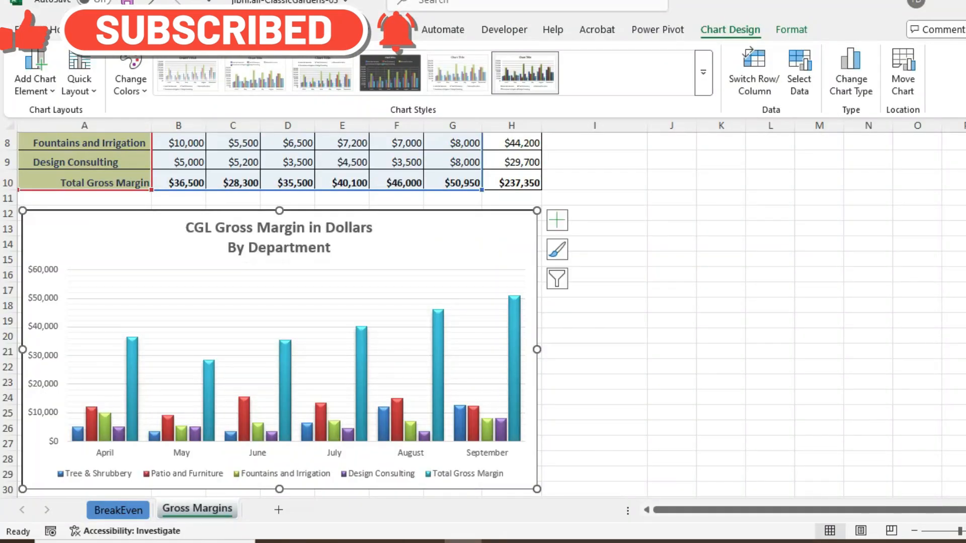
# Step: Turn off the chart's primary minor horizontal gridlines
pyautogui.click(35, 73)
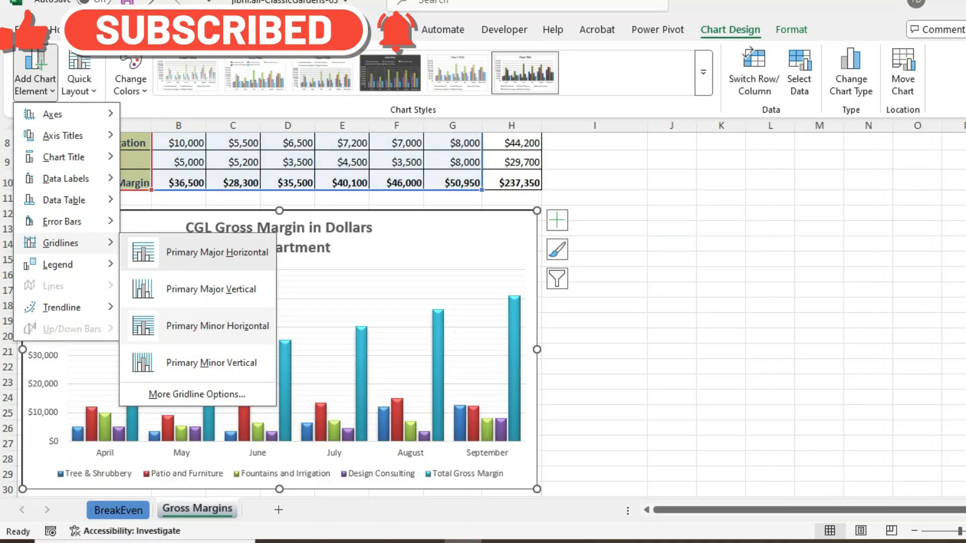
pyautogui.click(217, 326)
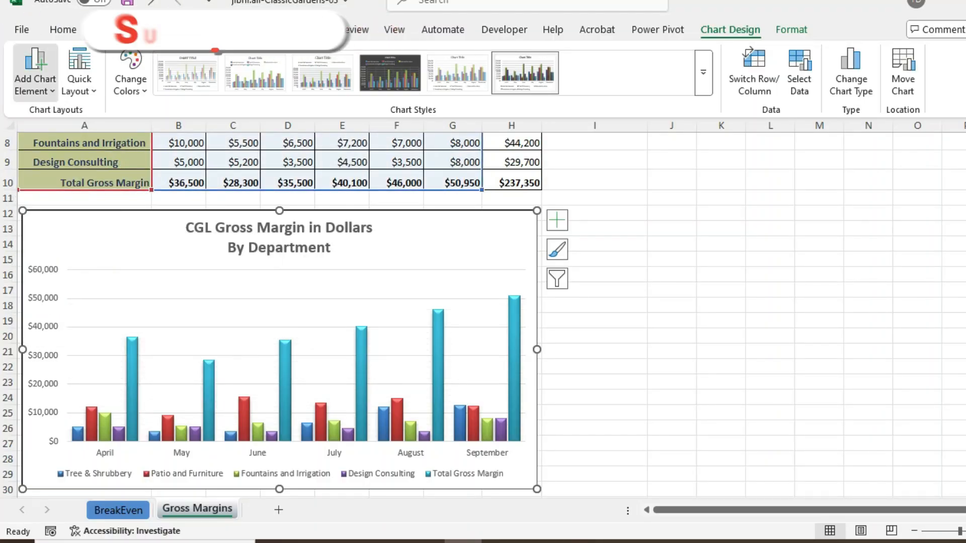
pyautogui.click(35, 75)
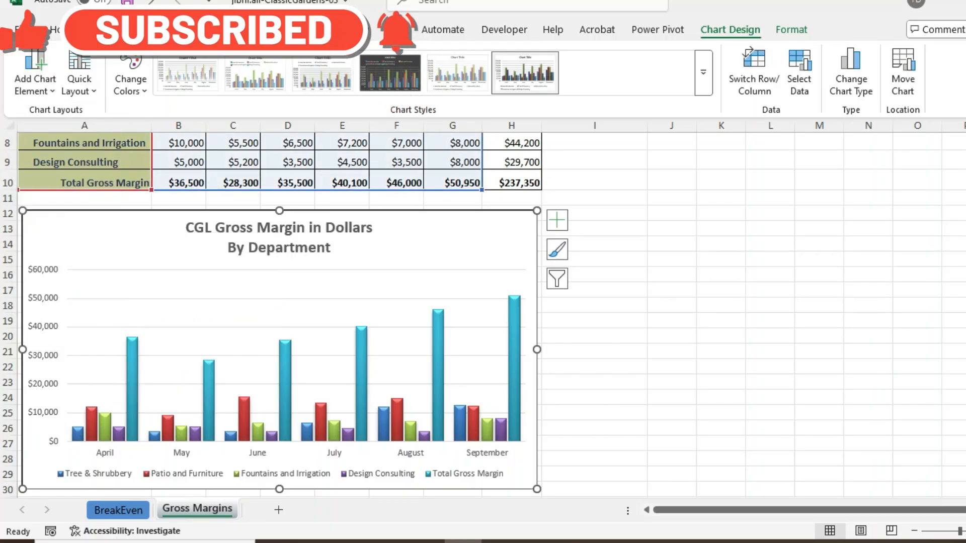
# Step: Display the primary minor horizontal gridlines on the gross margin chart, keeping the primary major horizontal ones
pyautogui.click(556, 220)
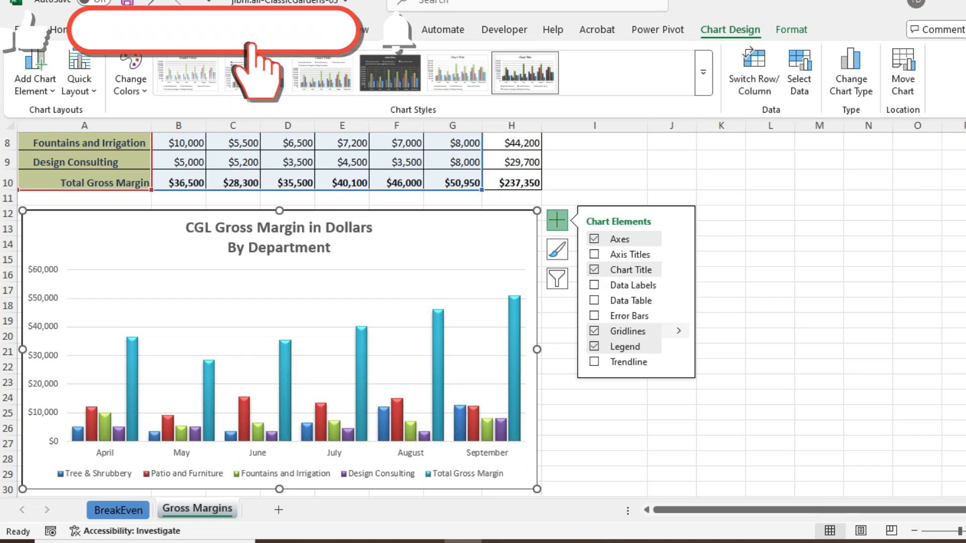
pyautogui.click(679, 330)
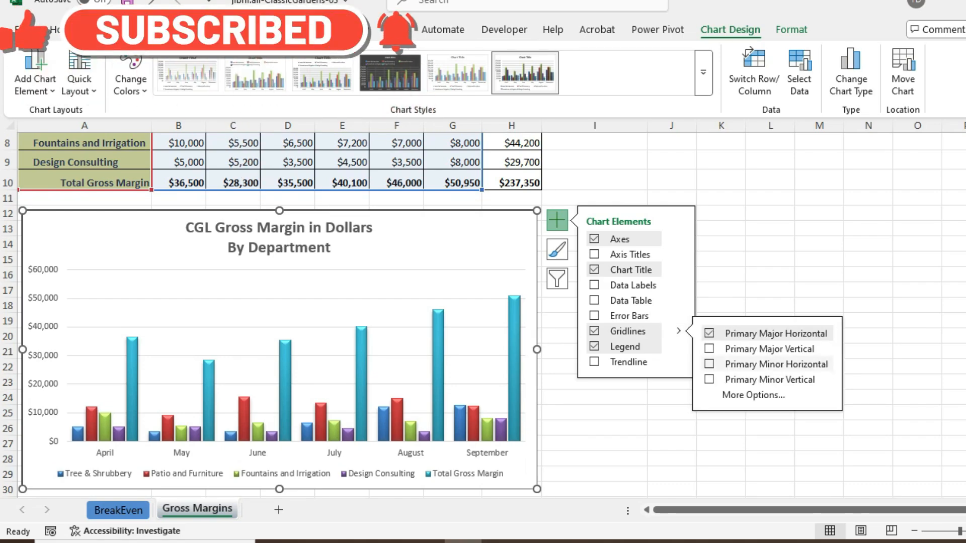
pyautogui.click(710, 364)
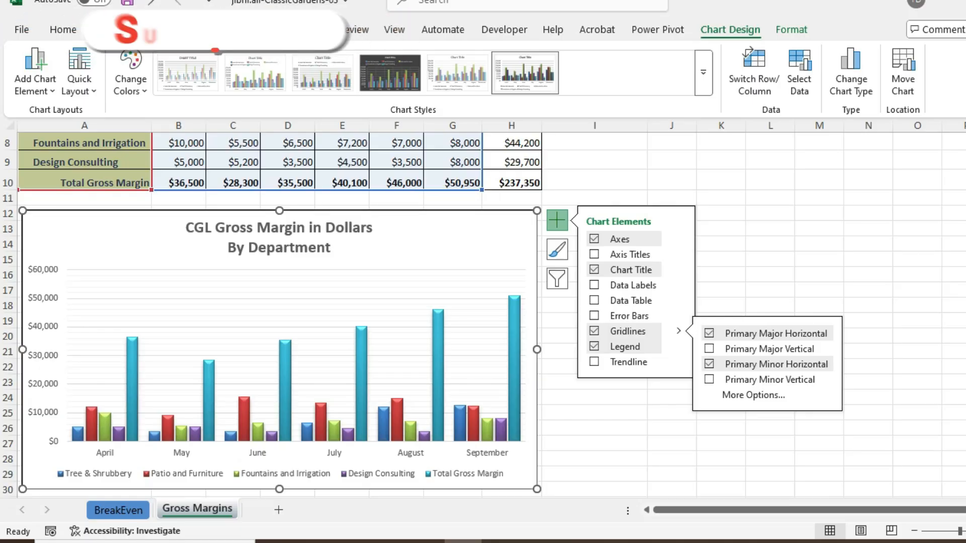
pyautogui.click(557, 221)
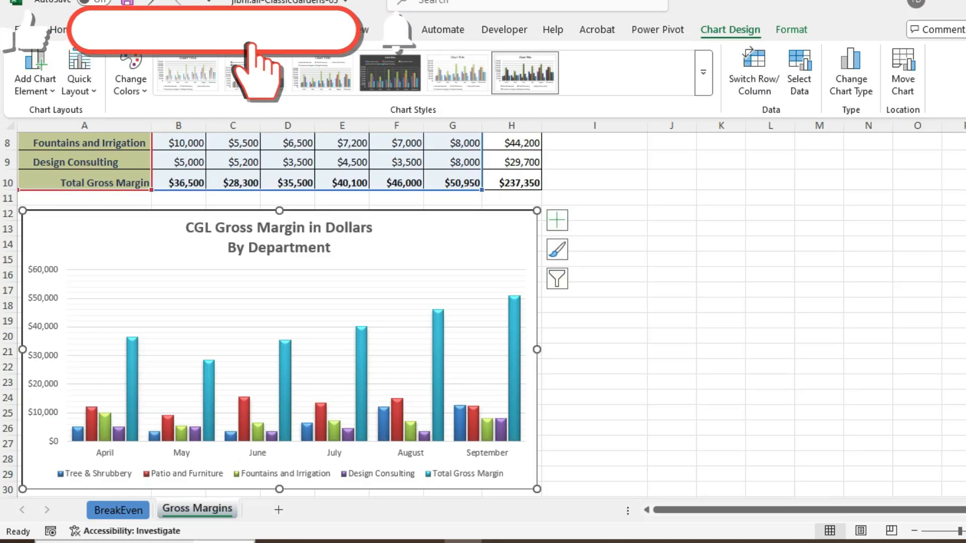
# Step: Format the chart's major value axis gridlines with a Black, Text 1 line color
pyautogui.hotkey('alt', 'Tab')
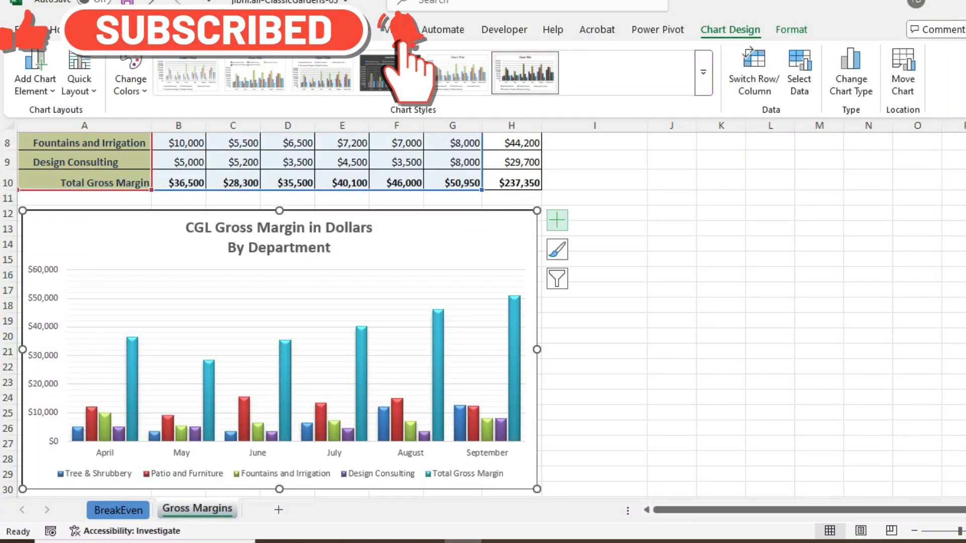
pyautogui.click(557, 221)
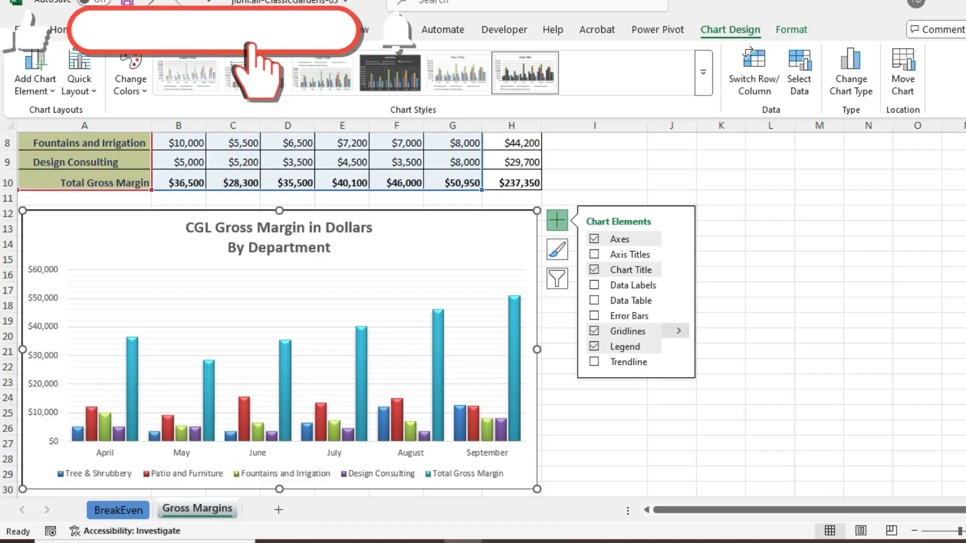
pyautogui.click(678, 330)
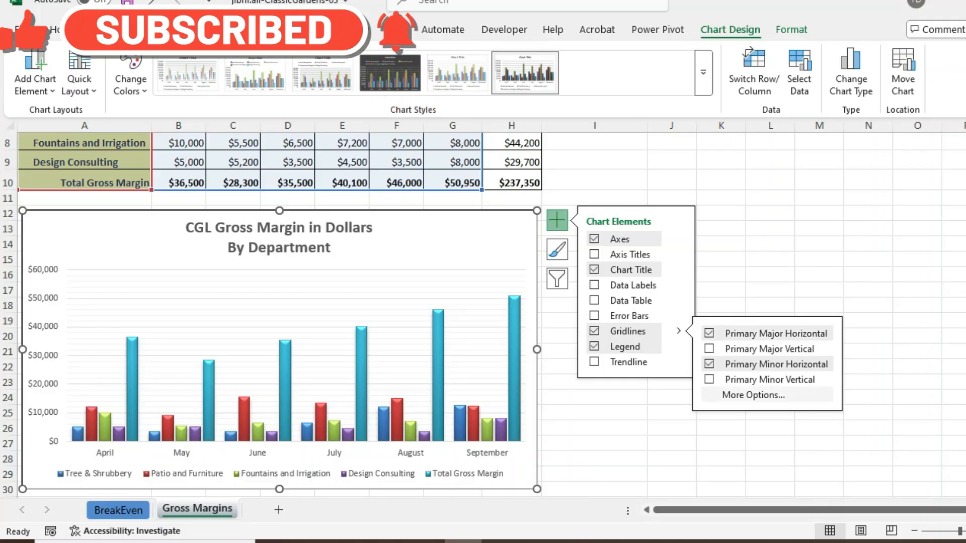
pyautogui.click(754, 395)
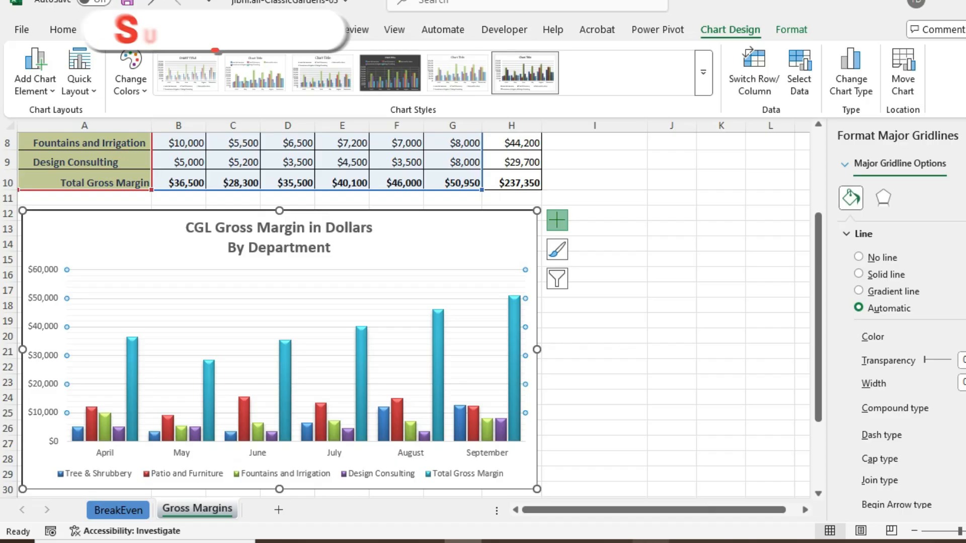
pyautogui.moveTo(651, 542)
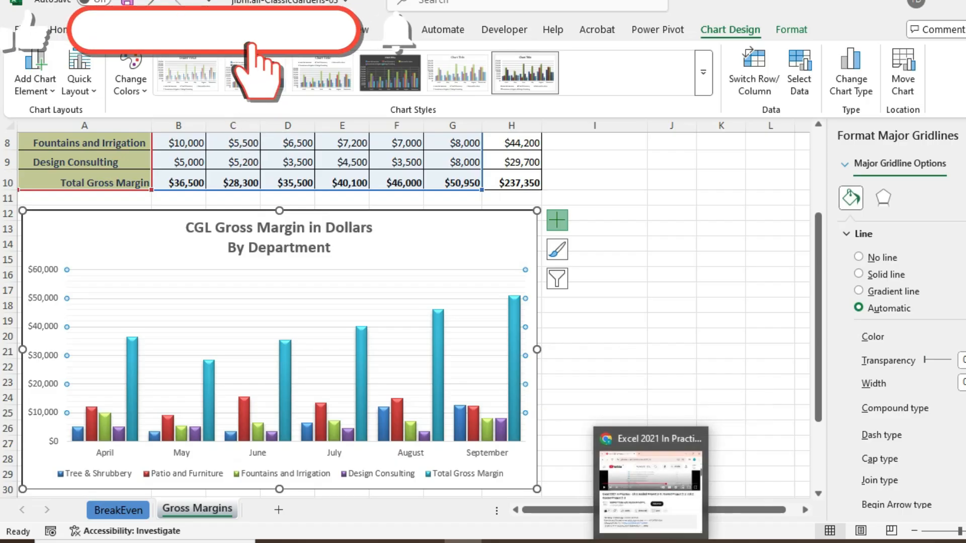
pyautogui.click(965, 337)
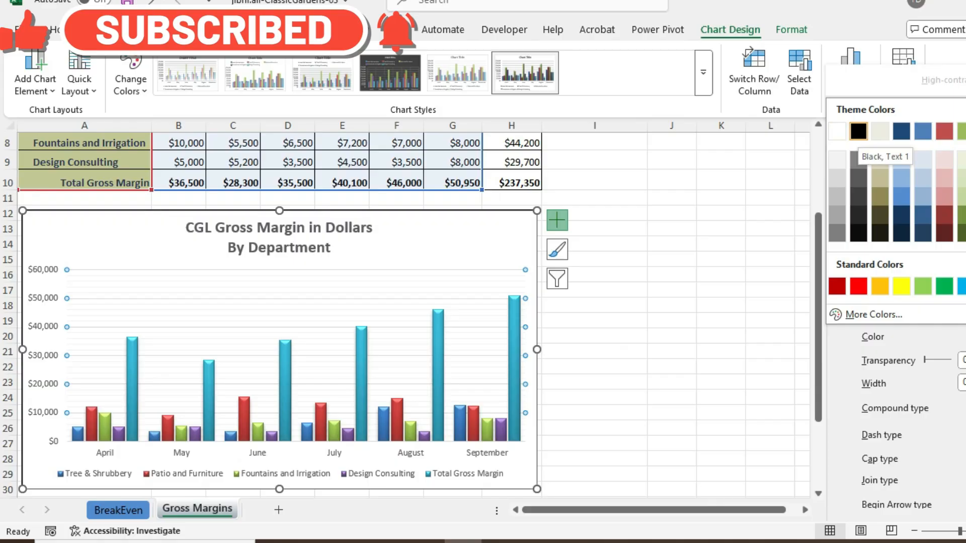
pyautogui.click(859, 132)
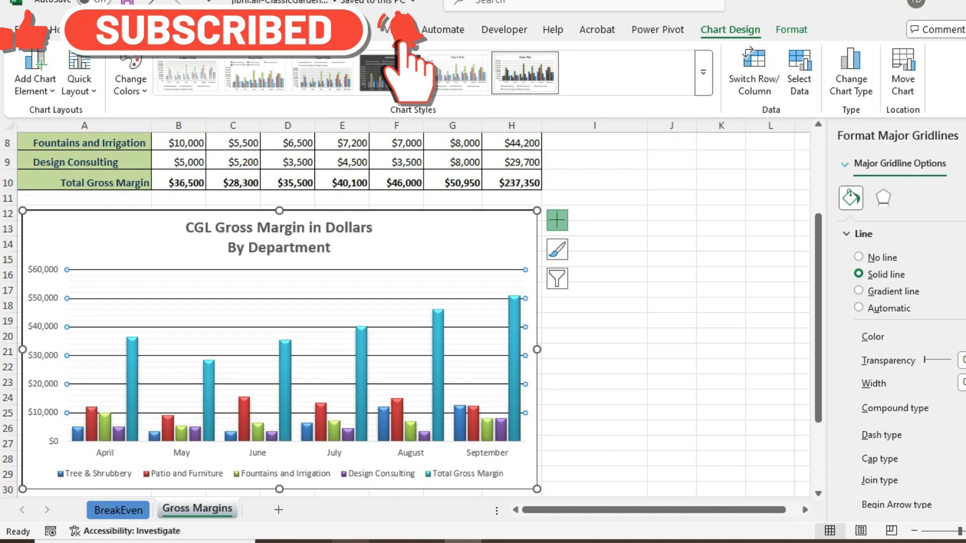
# Step: Switch to the project instructions PDF and examine step 8 and its figure on removing the Design Consulting data series
pyautogui.moveTo(350, 542)
pyautogui.click(351, 491)
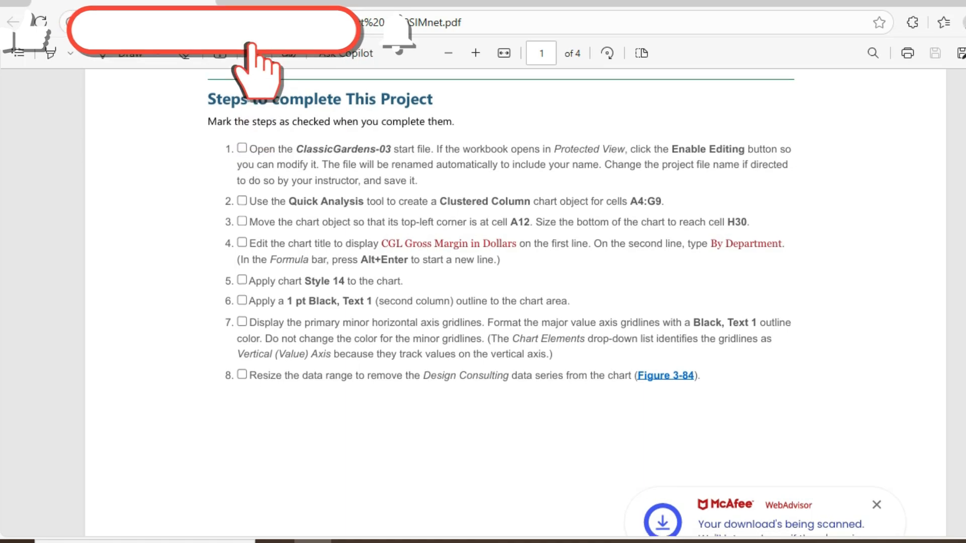
pyautogui.scroll(-6, 515, 302)
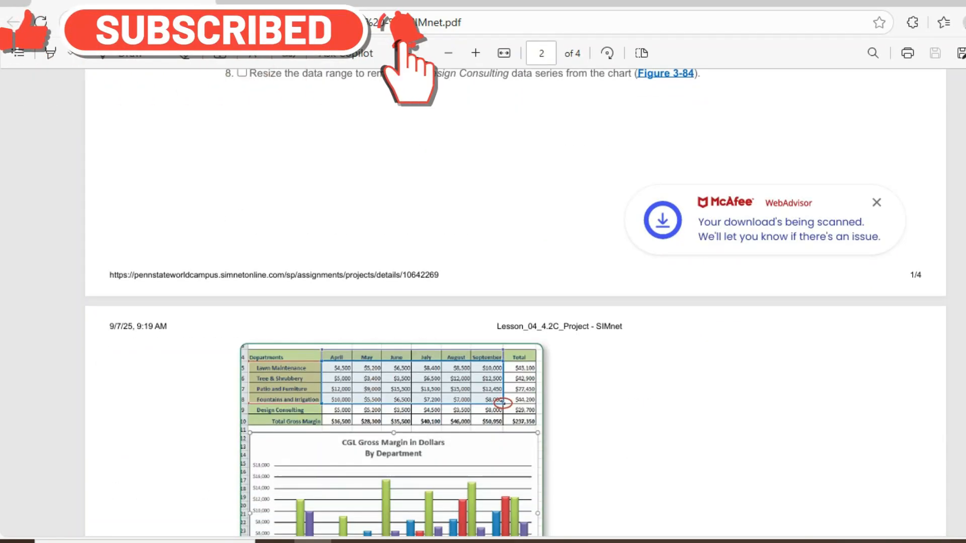